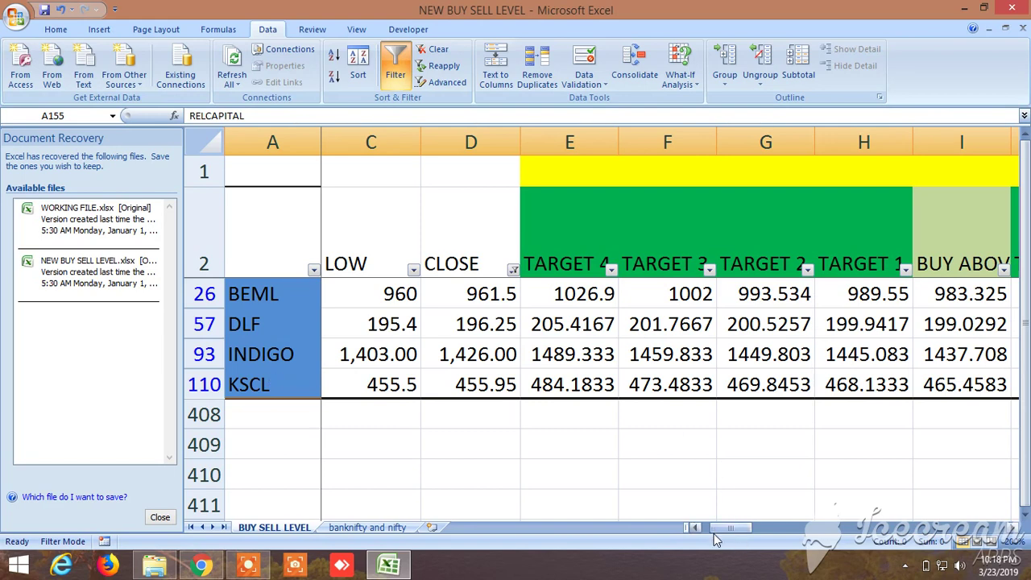
# Step: Review the BUY ABOVE column and the green TARGET 1 to TARGET 8 columns of the BUY SELL LEVEL sheet
pyautogui.moveTo(717, 532); pyautogui.dragTo(729, 552)
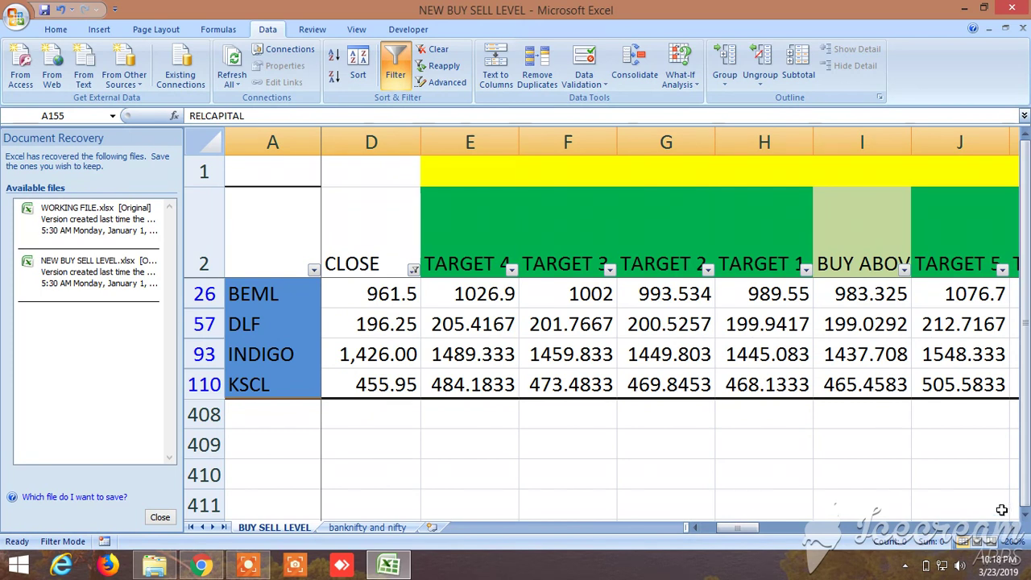
pyautogui.click(844, 233)
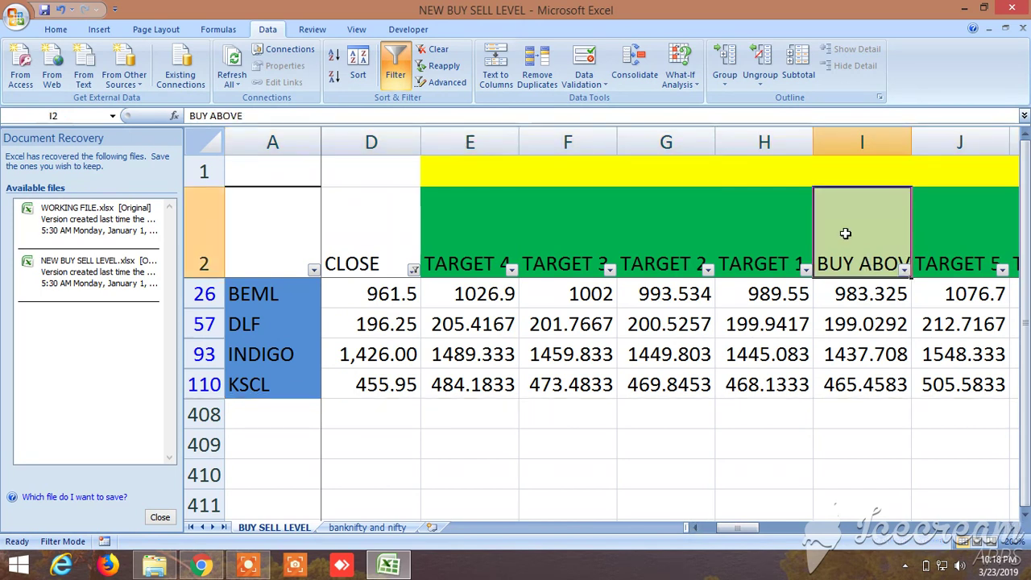
pyautogui.click(768, 226)
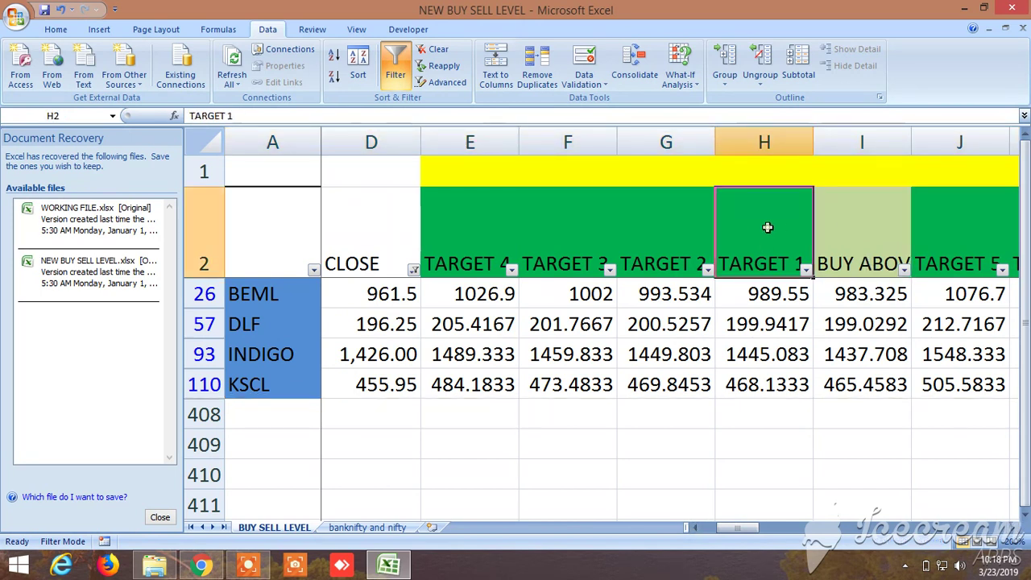
pyautogui.click(465, 235)
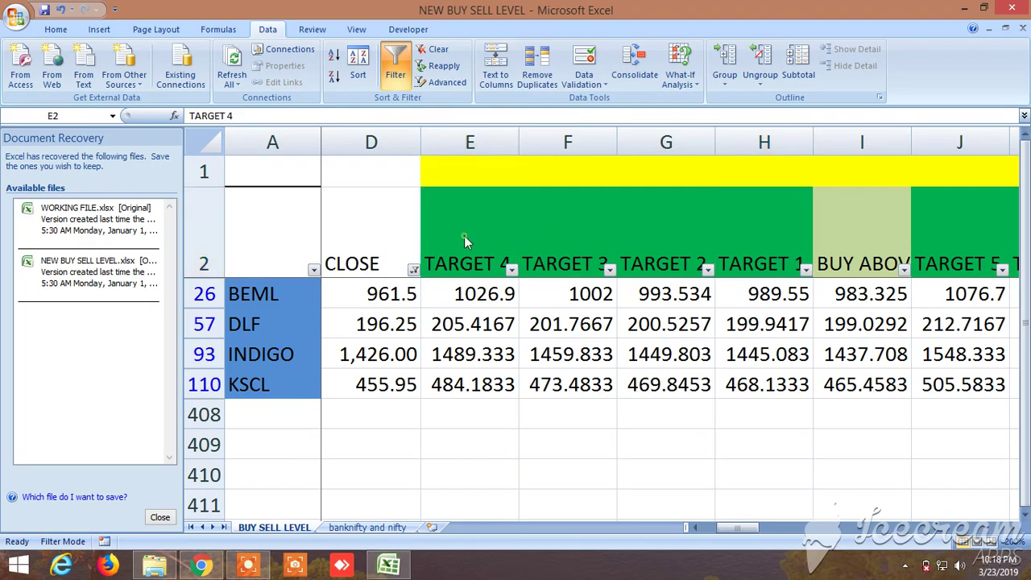
pyautogui.click(738, 321)
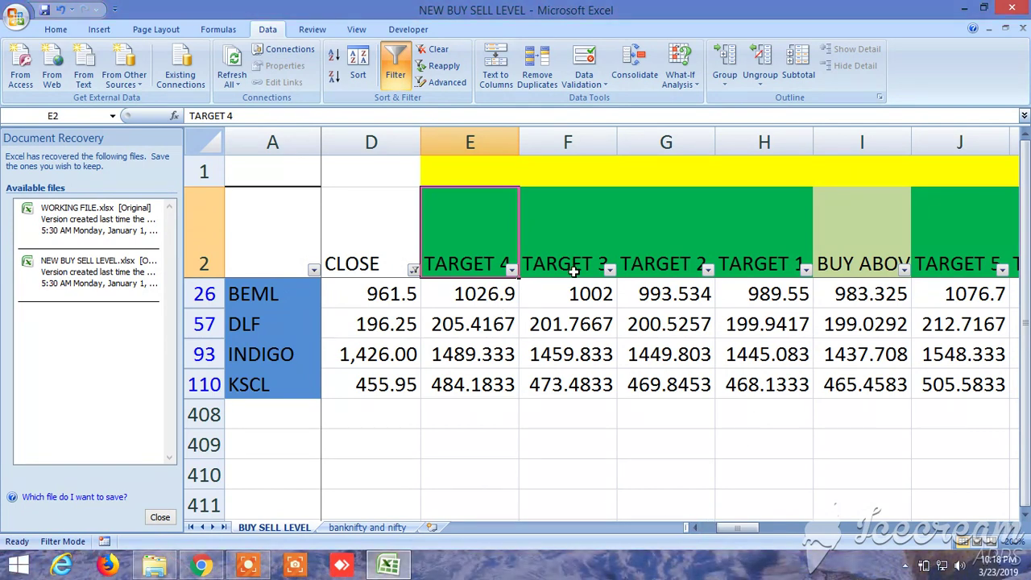
pyautogui.click(1013, 527)
pyautogui.click(1014, 528)
pyautogui.click(1014, 528)
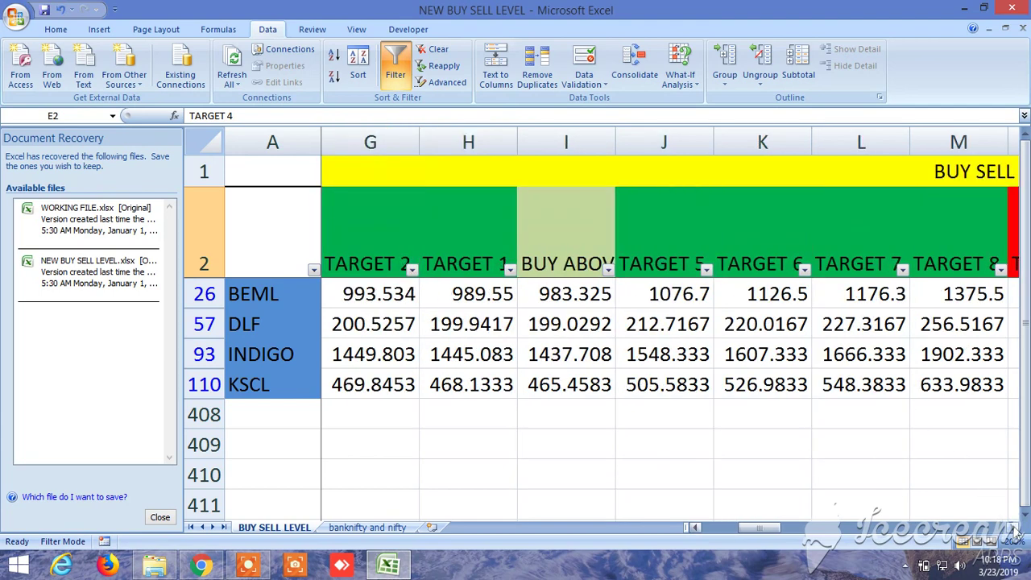
pyautogui.click(698, 528)
pyautogui.click(698, 529)
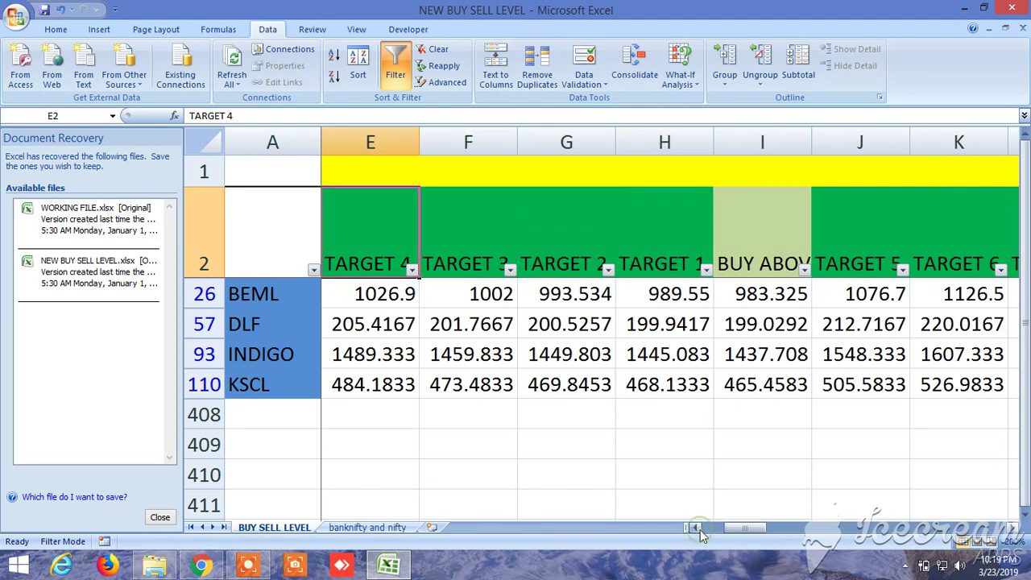
pyautogui.click(698, 528)
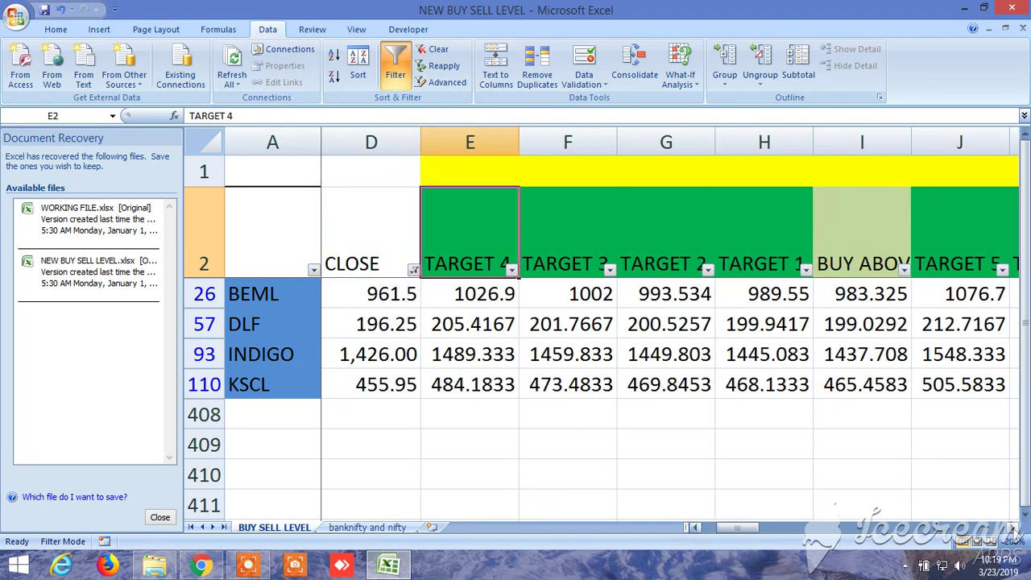
# Step: Inspect the BEML row's formulas for the buy-side TARGET 2 through TARGET 6
pyautogui.click(690, 298)
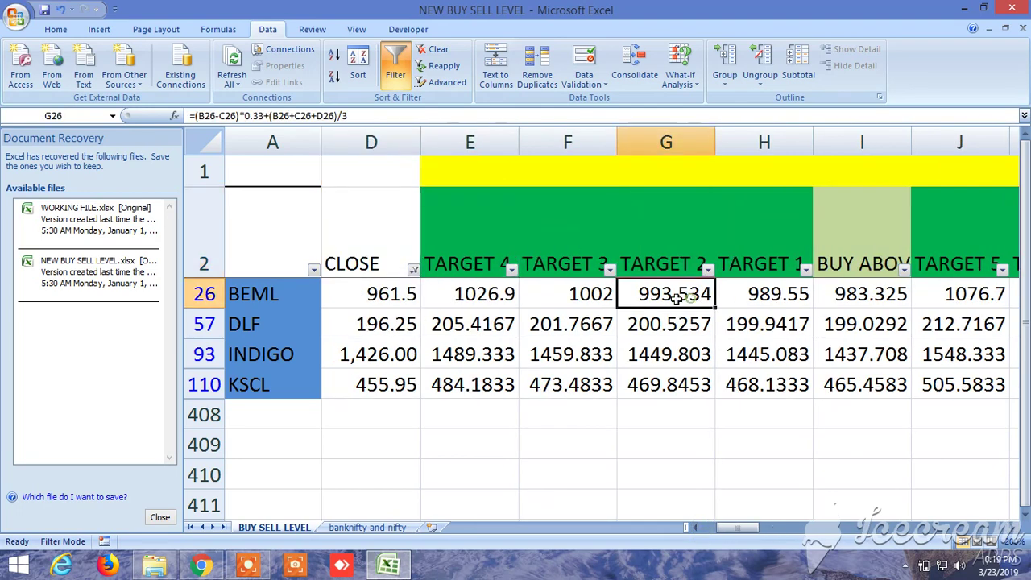
pyautogui.click(591, 295)
pyautogui.click(490, 295)
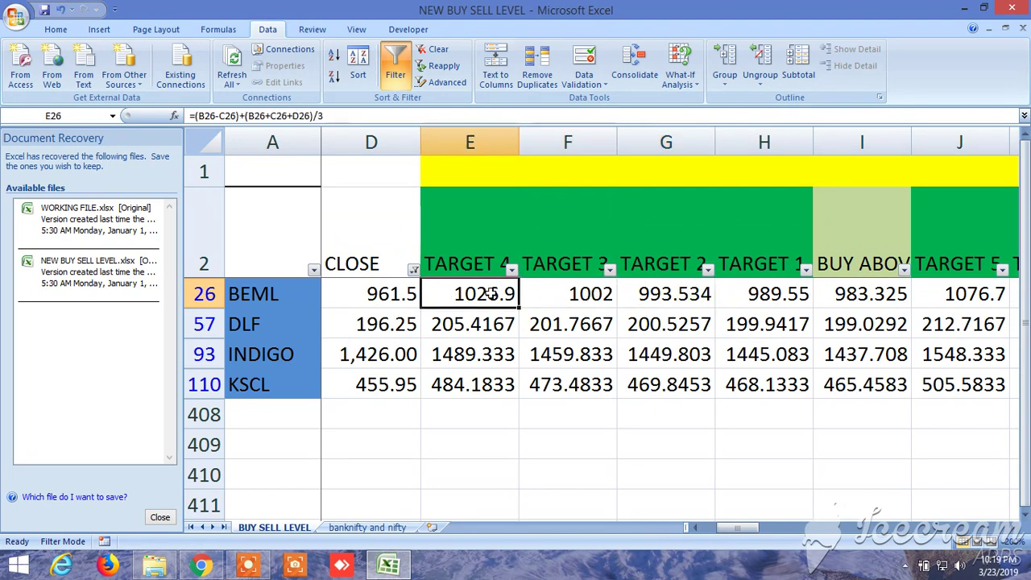
pyautogui.click(1016, 532)
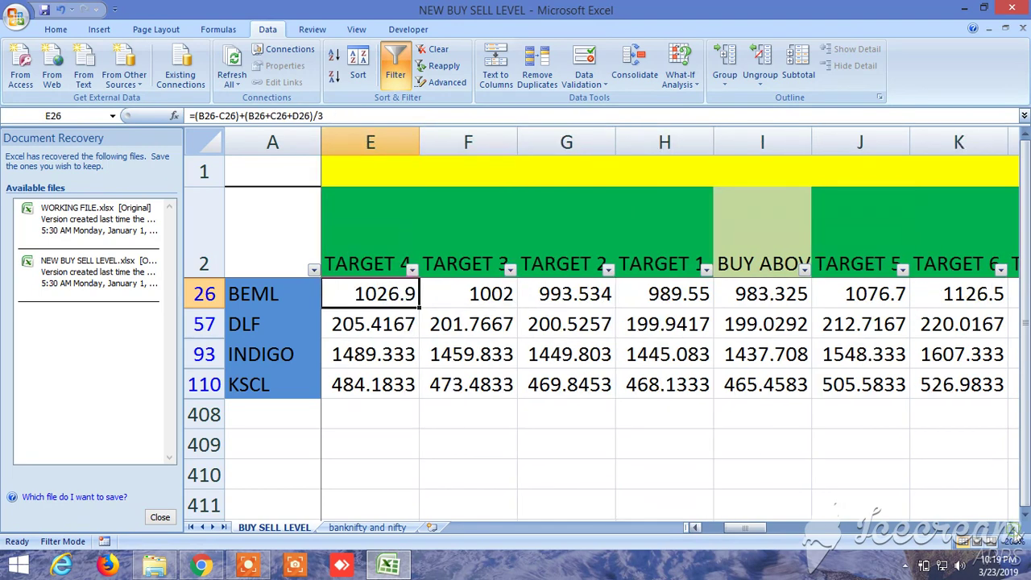
pyautogui.click(862, 296)
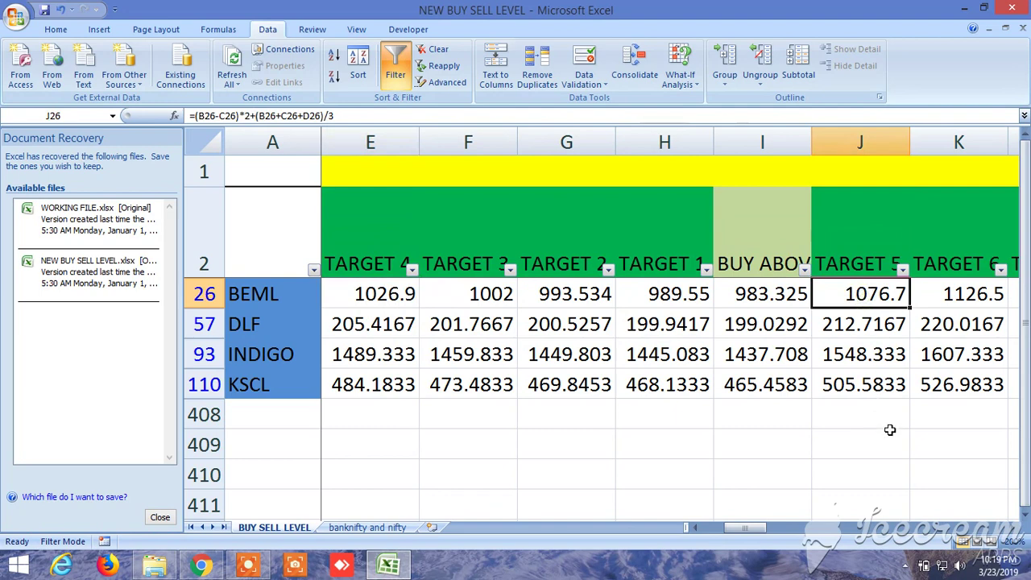
pyautogui.click(1016, 532)
pyautogui.click(1016, 532)
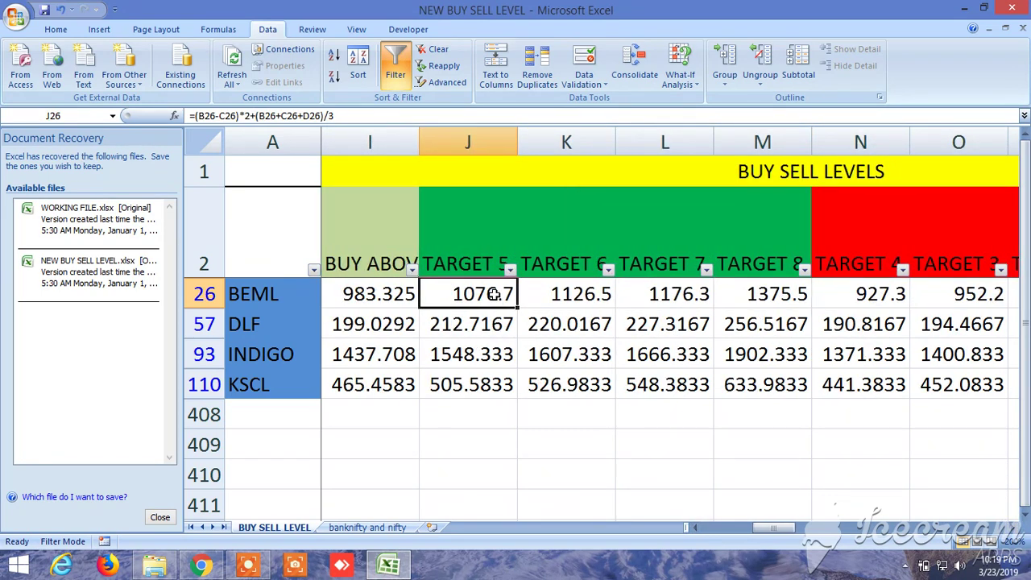
pyautogui.click(552, 292)
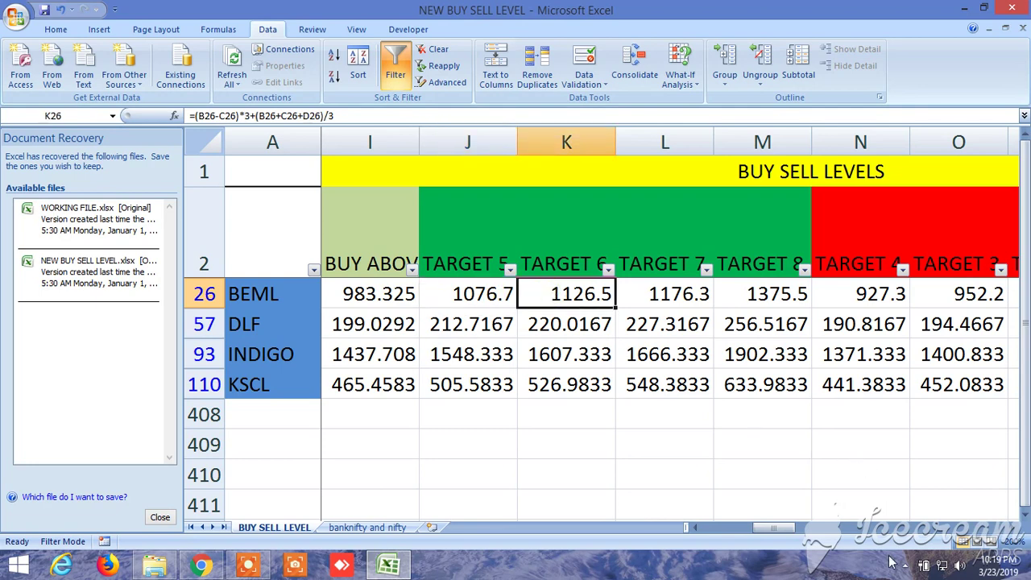
# Step: Review the red sell-side columns, covering SELL BELOW and its TARGET 1 to Target 8
pyautogui.click(1016, 527)
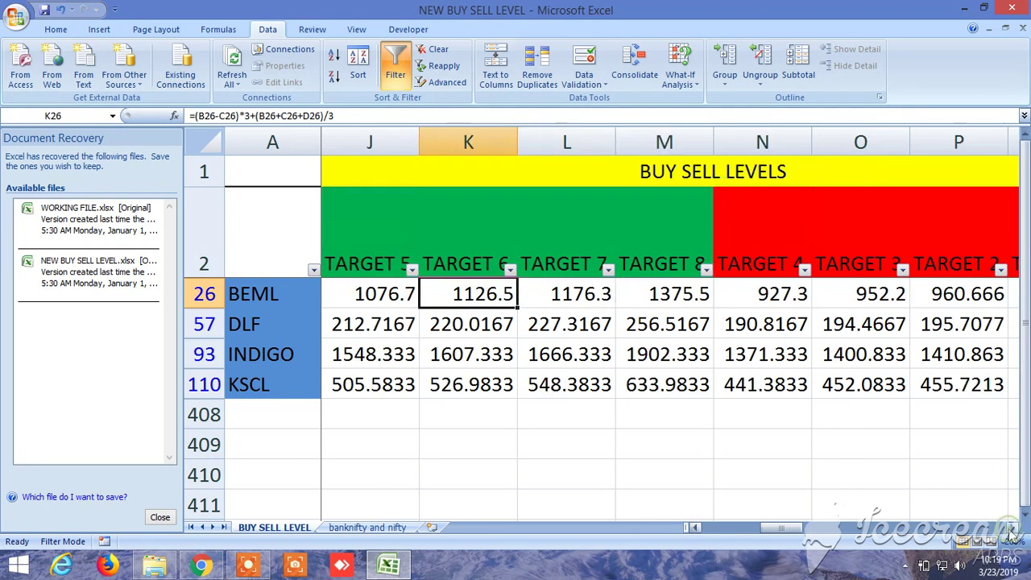
pyautogui.click(693, 528)
pyautogui.click(693, 527)
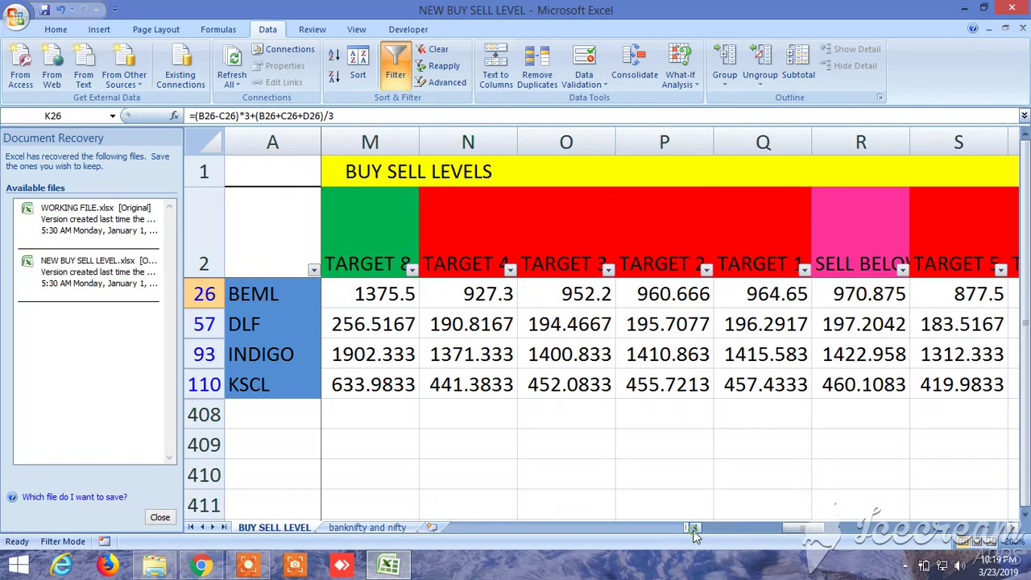
pyautogui.click(1015, 527)
pyautogui.click(1015, 528)
pyautogui.click(1016, 528)
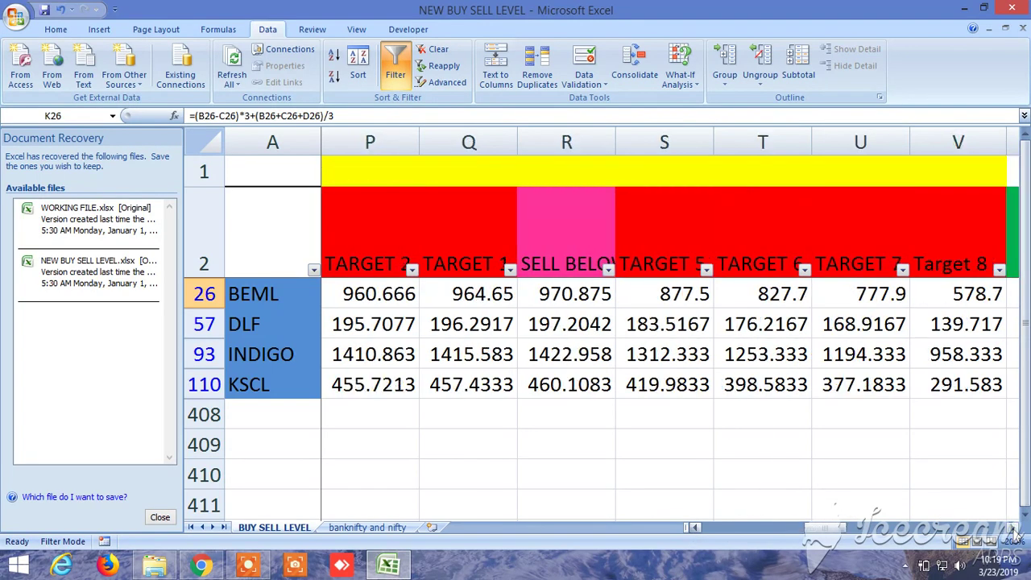
# Step: Examine the LTP condition columns that compare the price with the buy, sell and target levels for the filtered stocks
pyautogui.click(1015, 527)
pyautogui.click(1015, 530)
pyautogui.click(1016, 529)
pyautogui.click(1016, 529)
pyautogui.click(1016, 530)
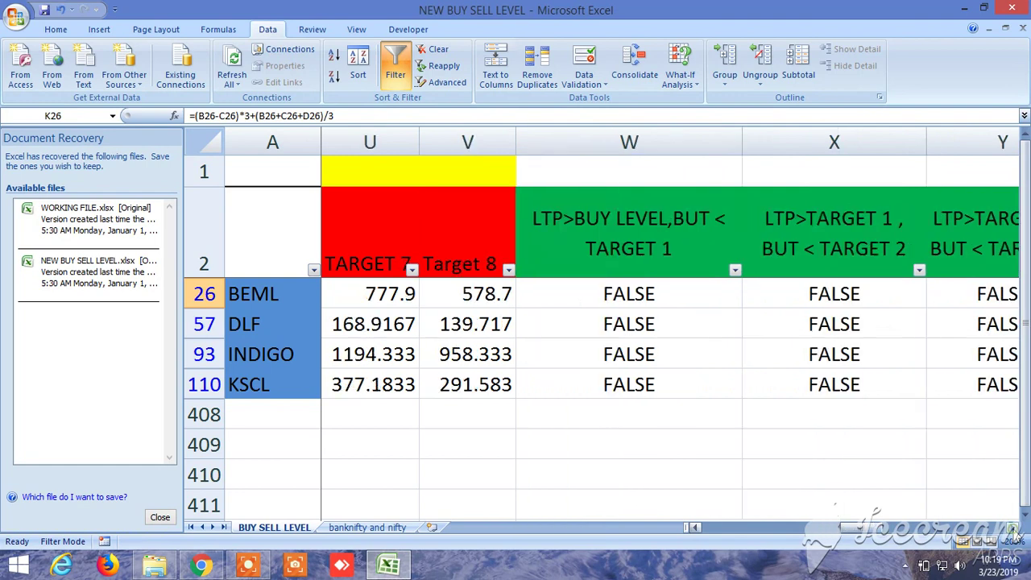
pyautogui.click(1016, 530)
pyautogui.click(1016, 529)
pyautogui.click(1015, 529)
pyautogui.click(1015, 530)
pyautogui.click(1015, 530)
pyautogui.click(1015, 529)
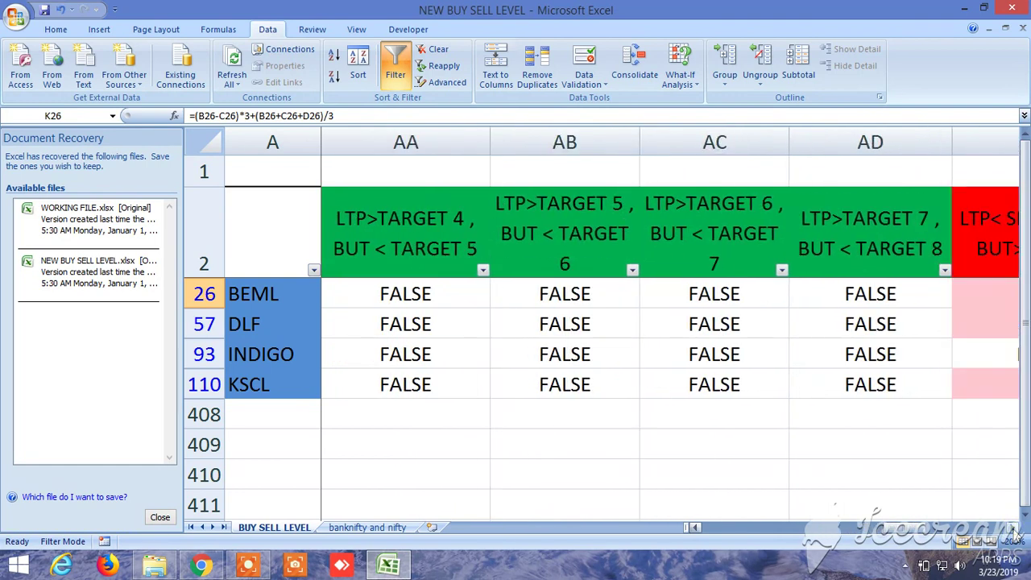
pyautogui.click(1015, 530)
pyautogui.click(1015, 530)
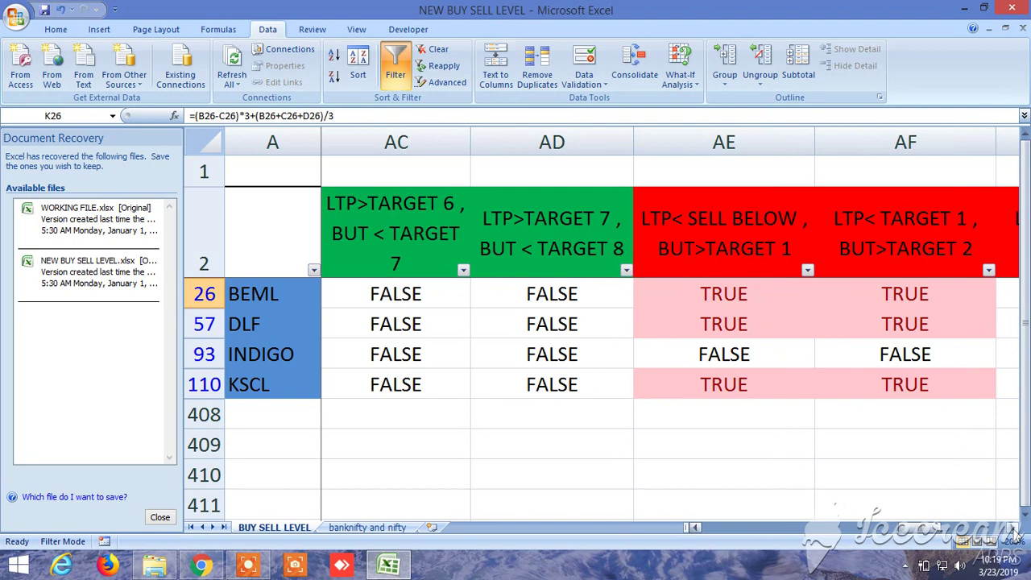
pyautogui.click(1015, 530)
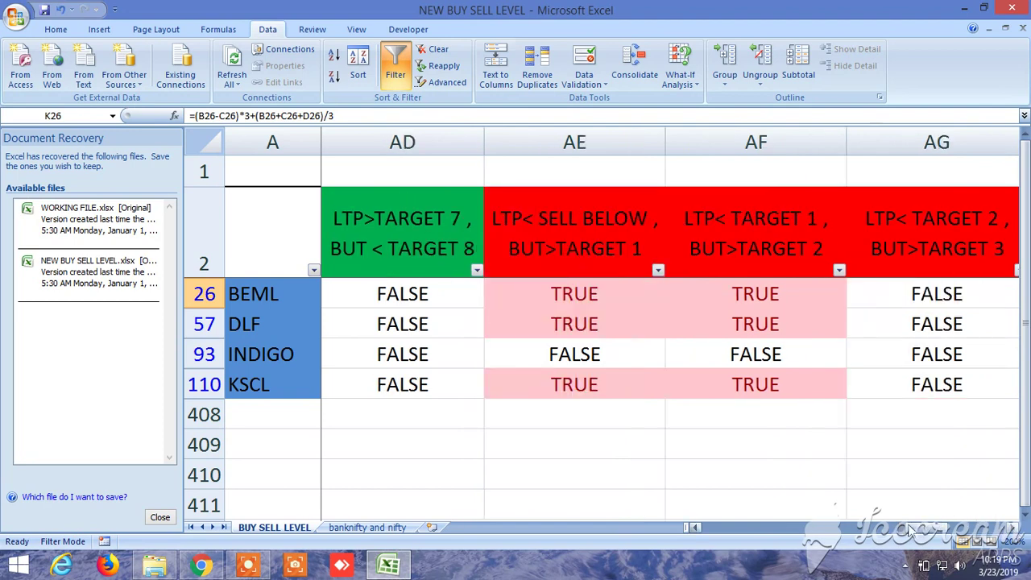
pyautogui.hscroll(-2, 911, 532)
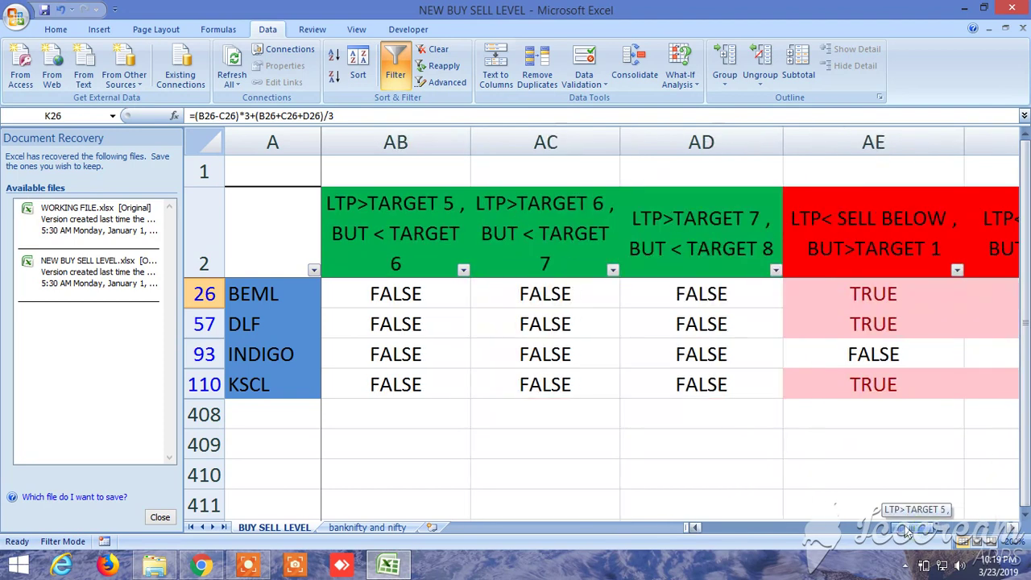
# Step: Examine the price, target, buy/sell level and TRUE/FALSE columns on the banknifty and nifty sheet
pyautogui.click(367, 528)
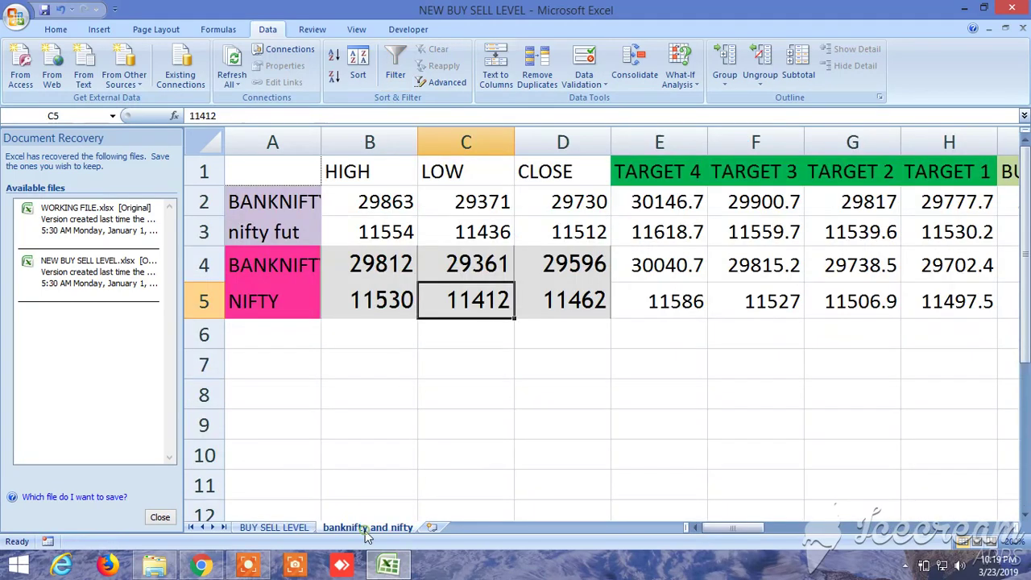
pyautogui.click(1009, 530)
pyautogui.click(1008, 530)
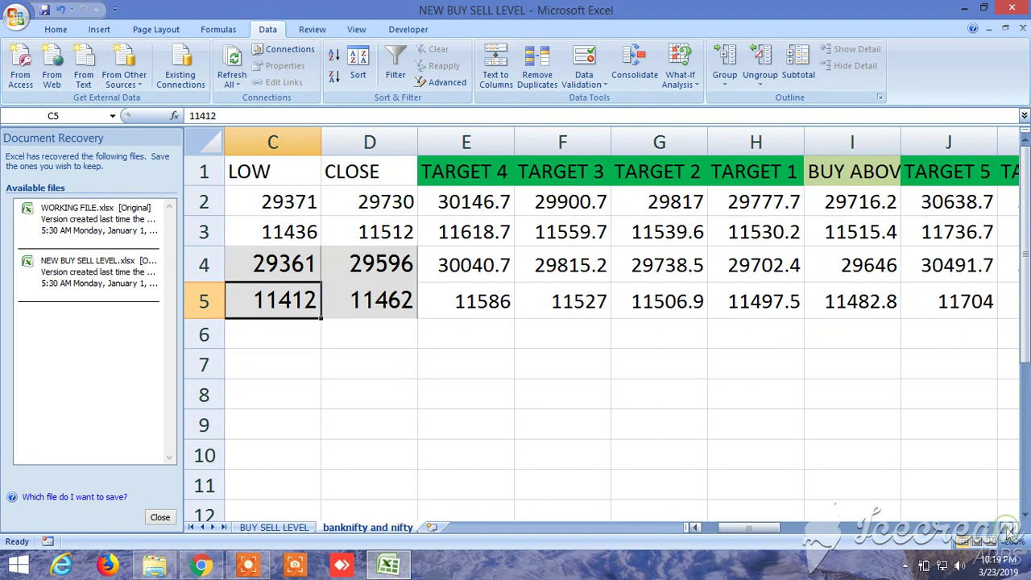
pyautogui.click(1009, 530)
pyautogui.click(1009, 531)
pyautogui.click(1009, 530)
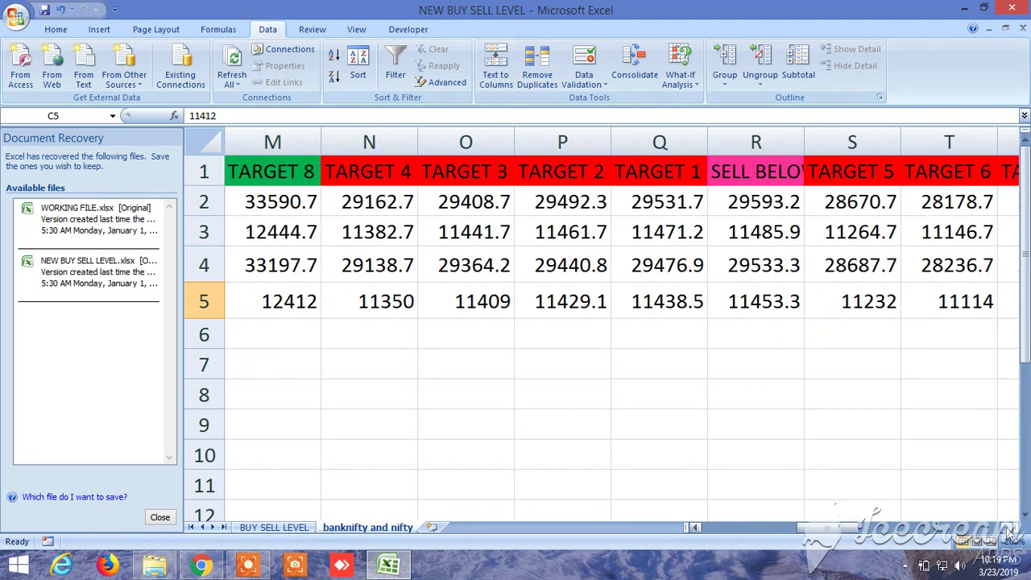
pyautogui.click(1009, 530)
pyautogui.click(1009, 530)
pyautogui.click(1009, 530)
pyautogui.click(1009, 530)
pyautogui.click(1008, 530)
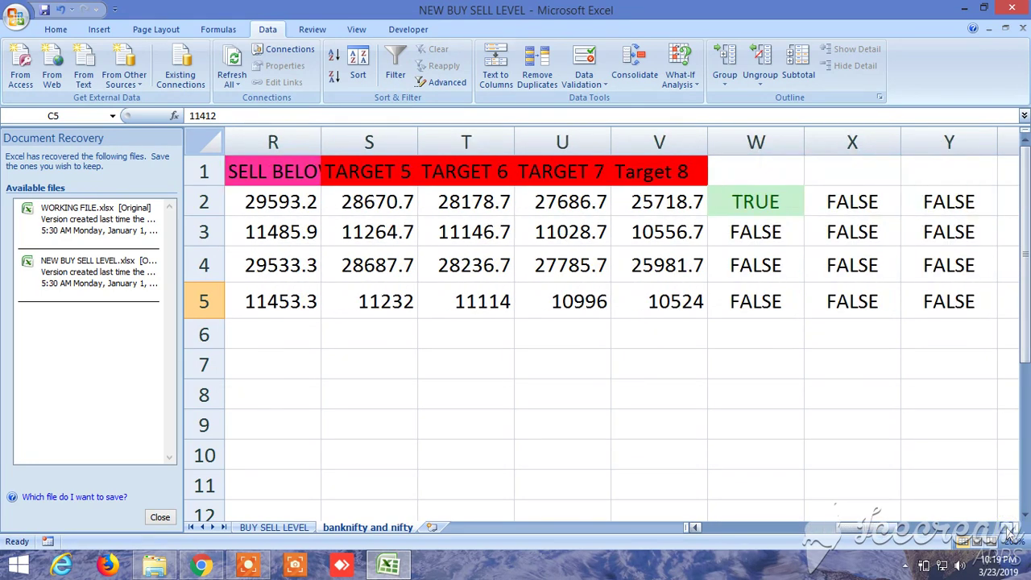
pyautogui.click(1009, 530)
pyautogui.moveTo(896, 531); pyautogui.dragTo(712, 525)
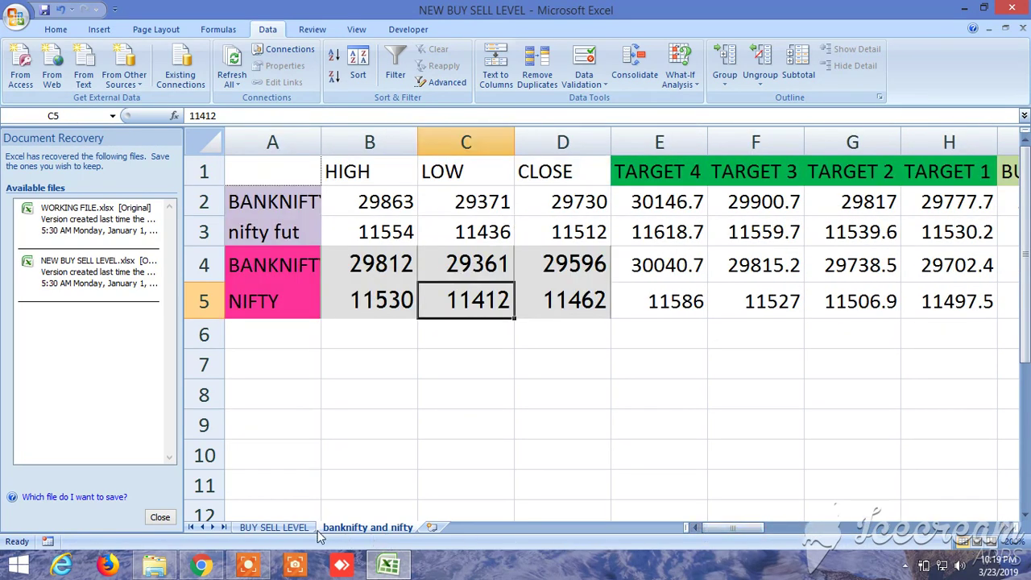
# Step: Return to the BUY SELL LEVEL sheet and remove its filter so that all rows are listed
pyautogui.click(274, 528)
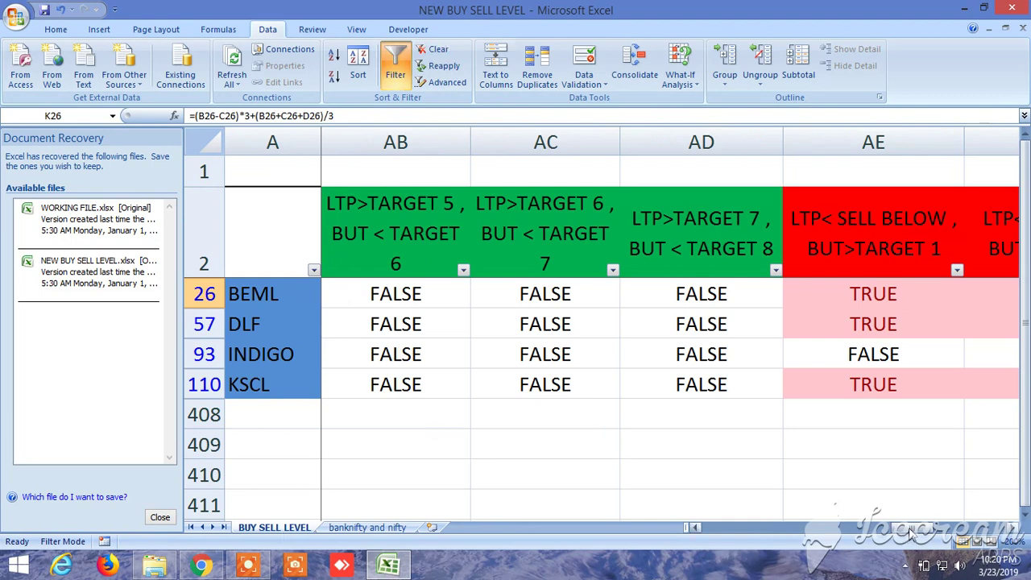
pyautogui.moveTo(911, 529); pyautogui.dragTo(713, 528)
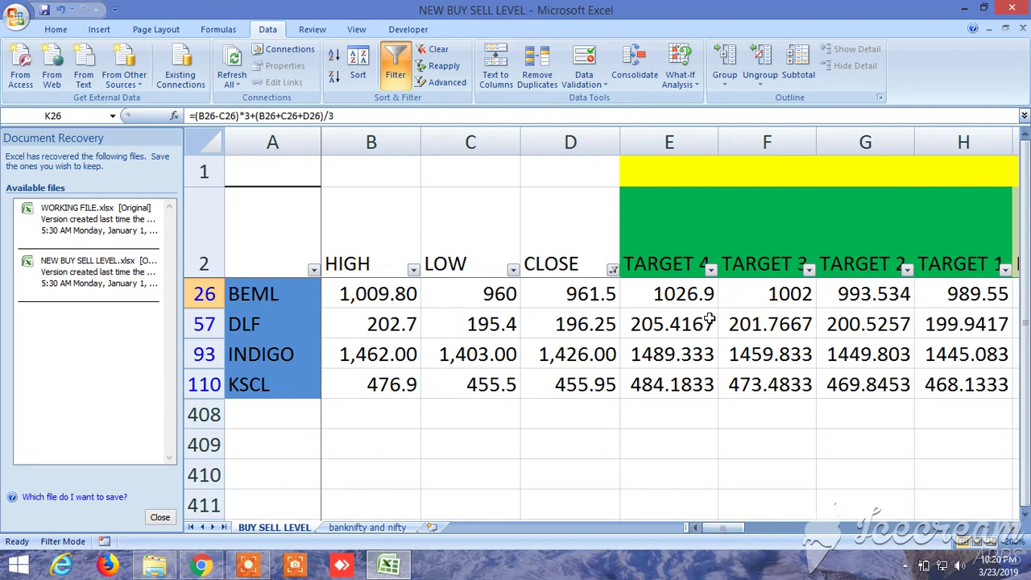
pyautogui.click(395, 65)
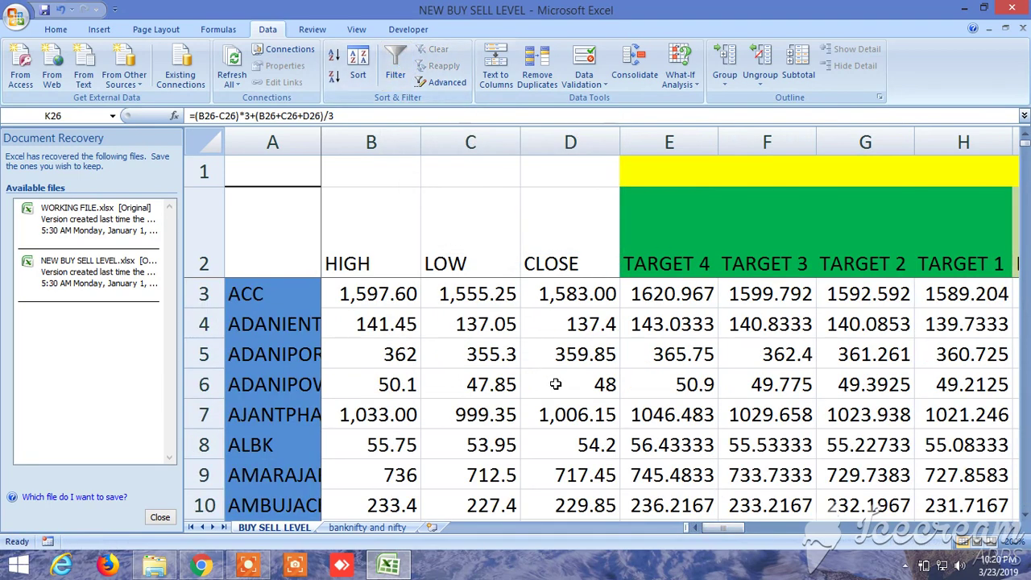
# Step: Look through the full list of stocks down to the commodity rows on the BUY SELL LEVEL sheet
pyautogui.scroll(-15, 538, 414)
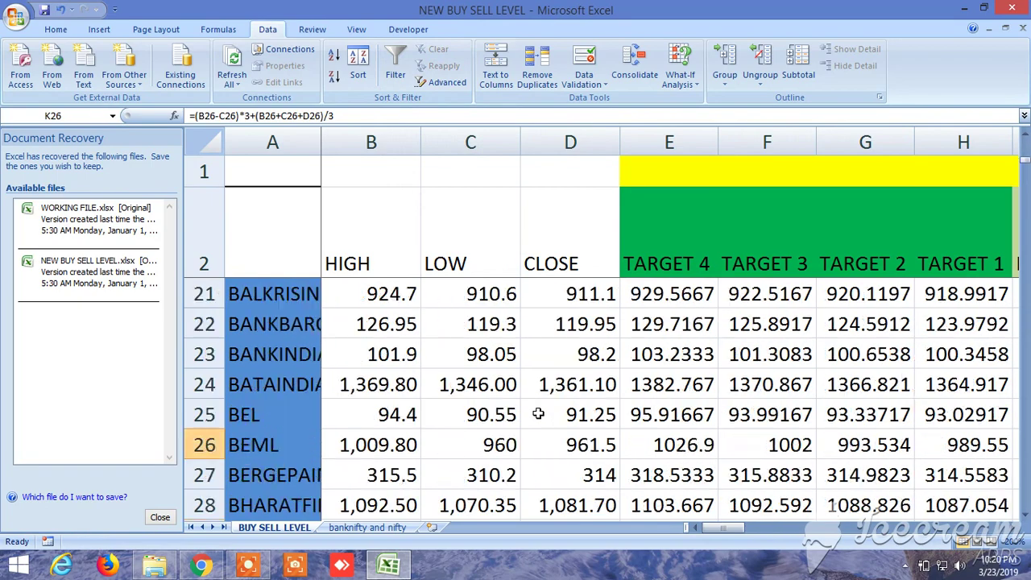
pyautogui.scroll(-20, 538, 414)
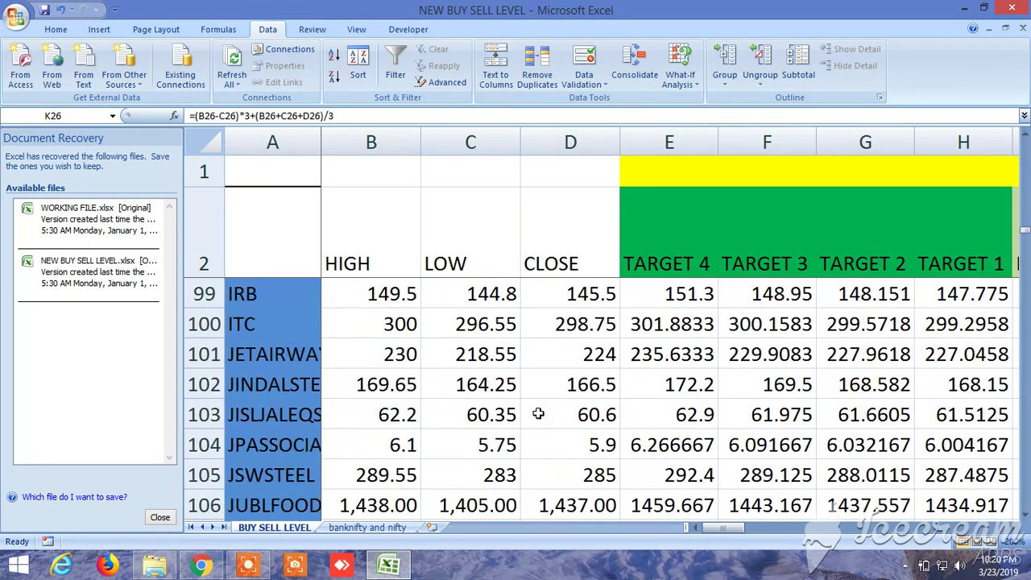
pyautogui.scroll(-20, 538, 415)
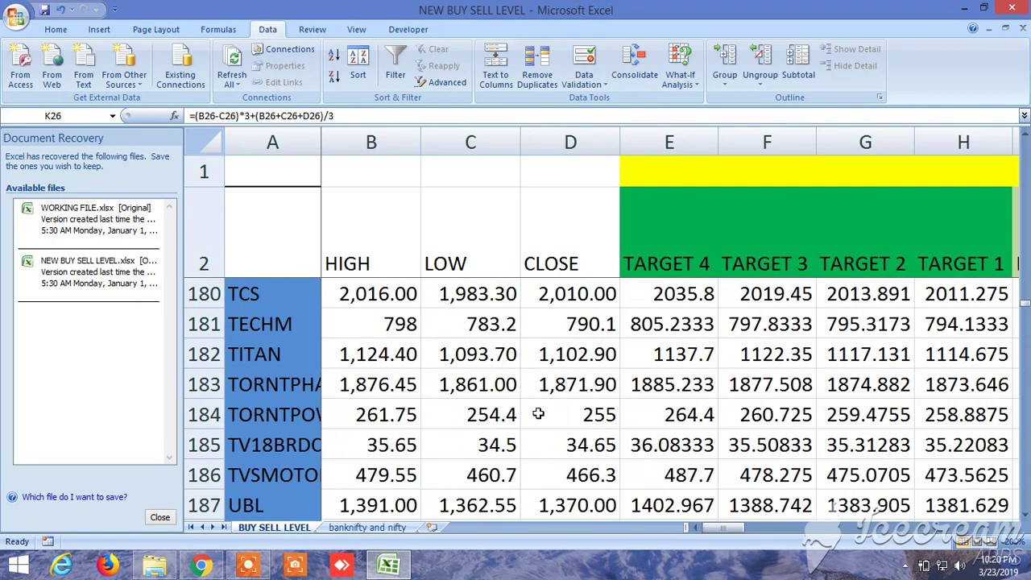
pyautogui.scroll(10, 538, 414)
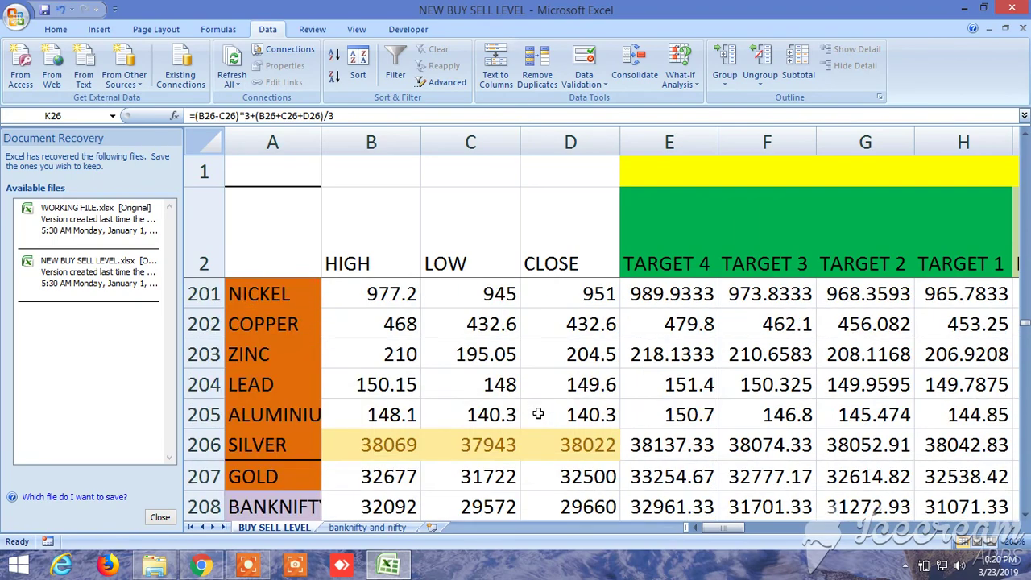
pyautogui.scroll(-1, 538, 415)
pyautogui.scroll(-4, 538, 414)
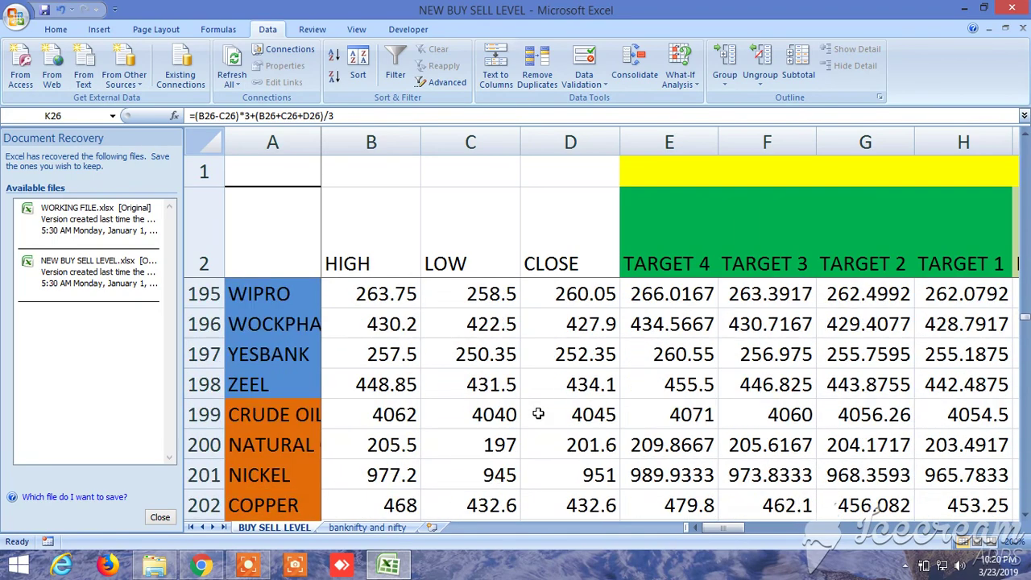
# Step: Look through the rows below the commodities to the end of the list, and return to the first stock row
pyautogui.scroll(-2, 538, 414)
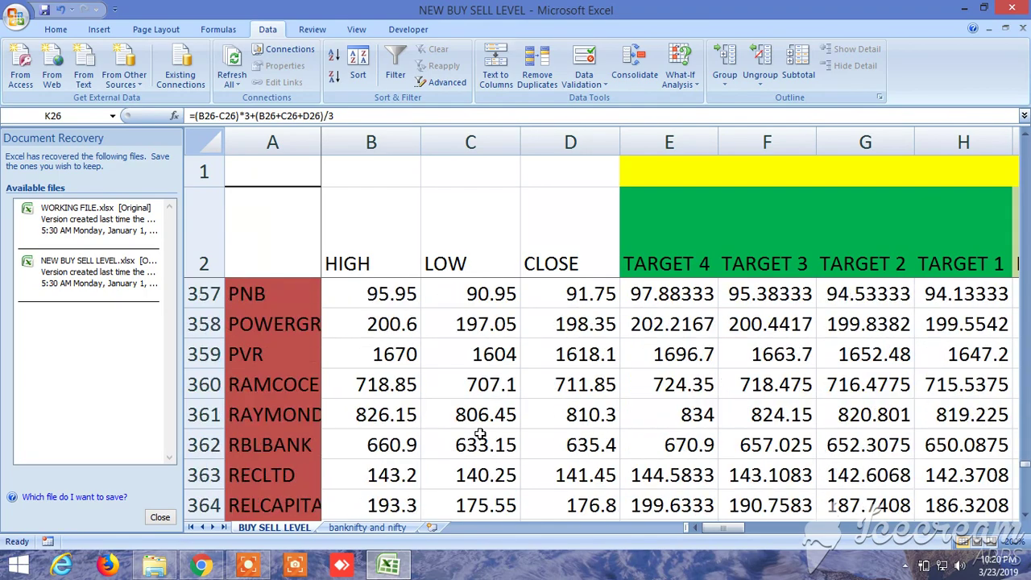
pyautogui.scroll(-10, 481, 435)
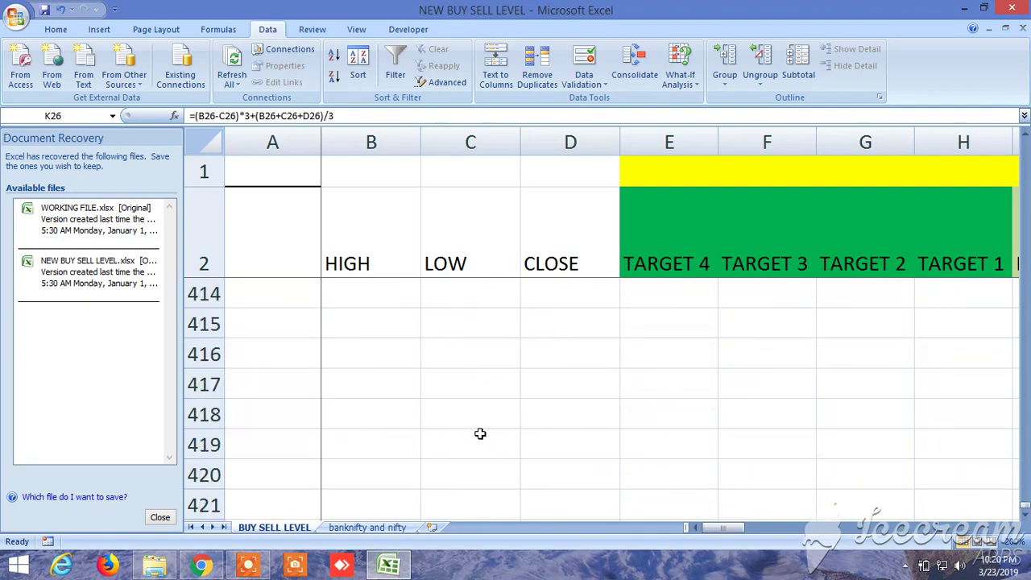
pyautogui.scroll(4, 480, 436)
pyautogui.scroll(20, 501, 409)
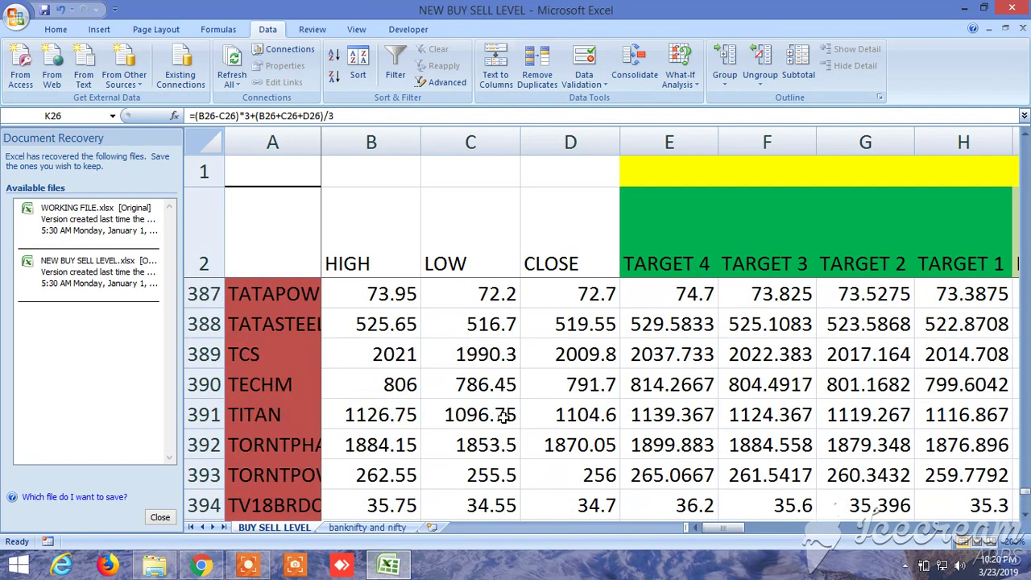
pyautogui.scroll(20, 504, 415)
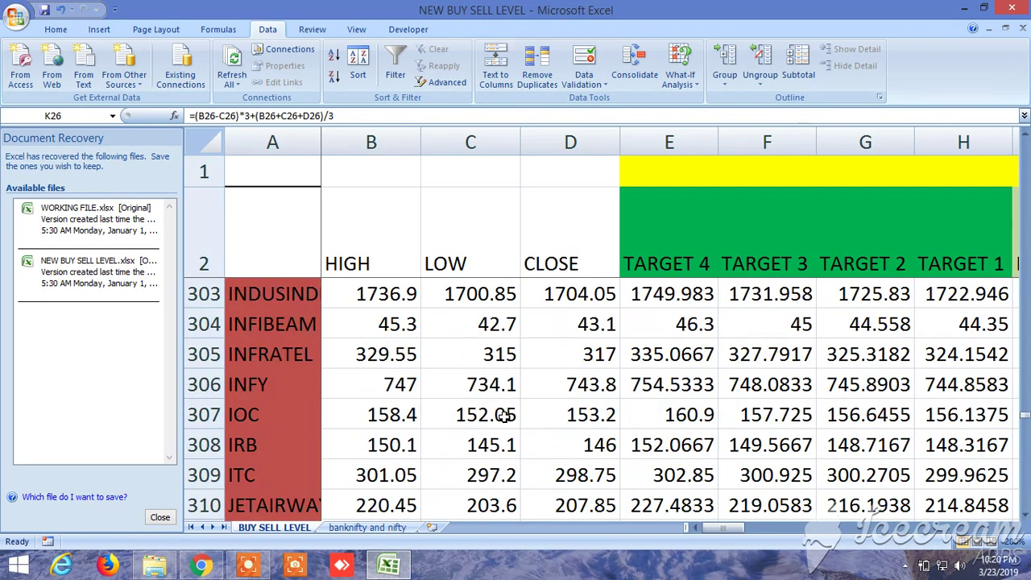
pyautogui.scroll(20, 504, 415)
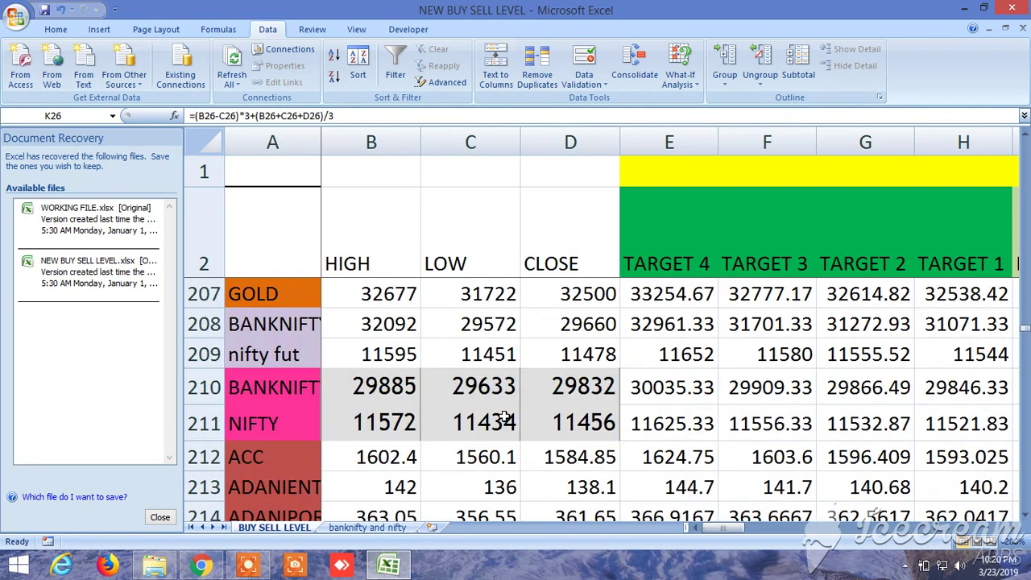
pyautogui.scroll(20, 504, 413)
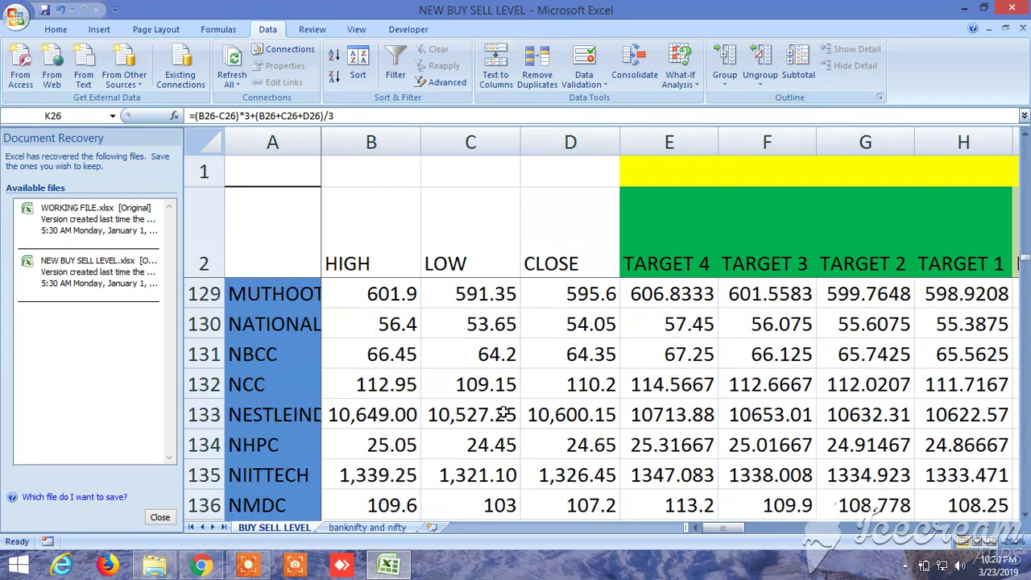
pyautogui.scroll(20, 504, 413)
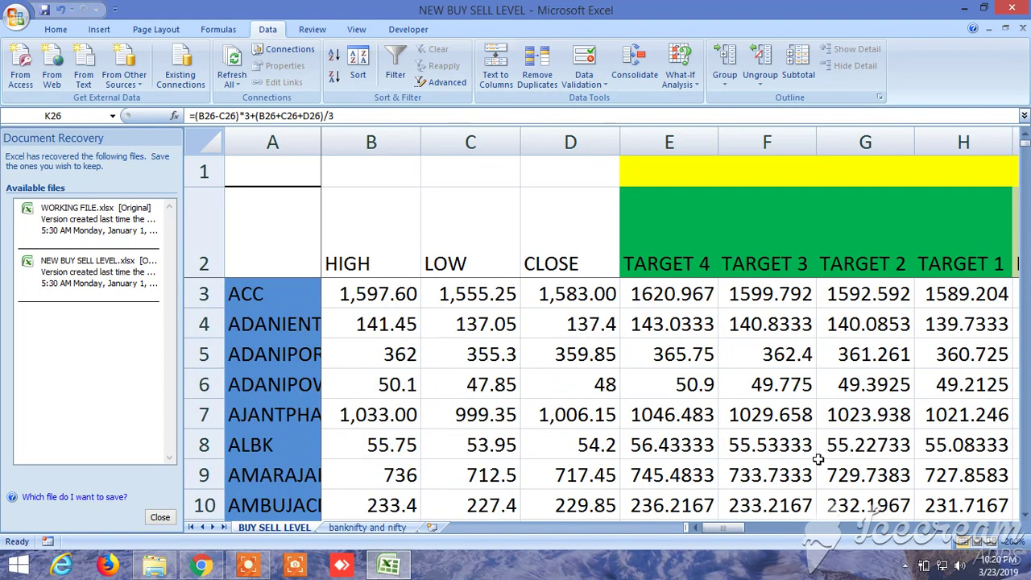
# Step: Examine the buy-above and Target 1 formulas in the first stock rows, including those for ACC
pyautogui.click(1012, 528)
pyautogui.click(1012, 528)
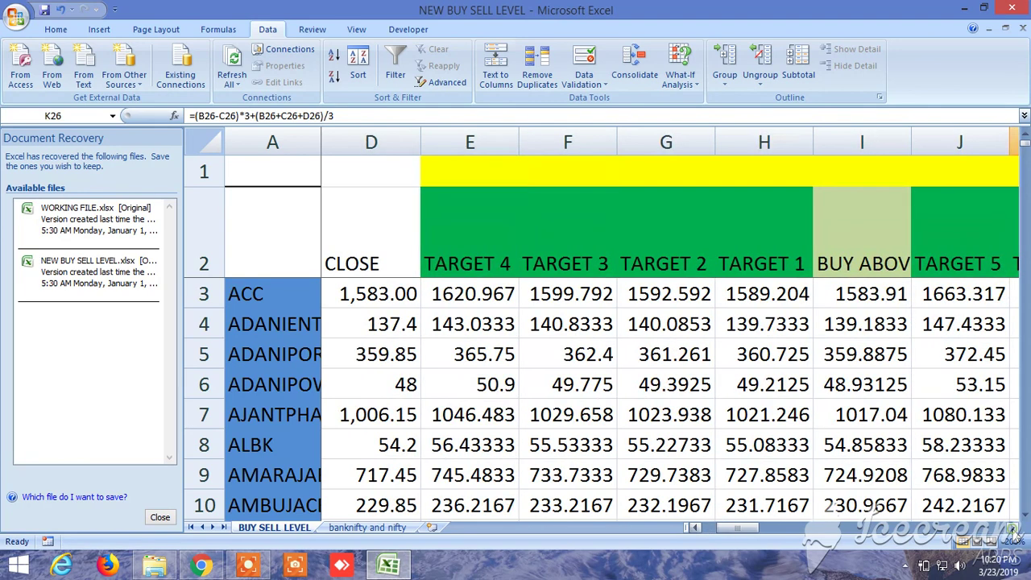
pyautogui.click(1013, 528)
pyautogui.click(1013, 528)
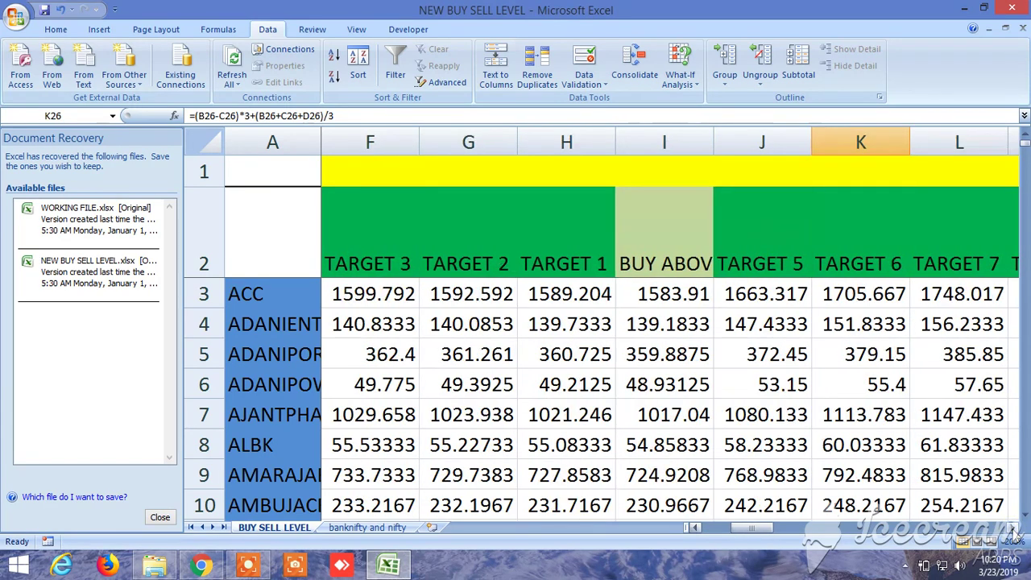
pyautogui.click(627, 390)
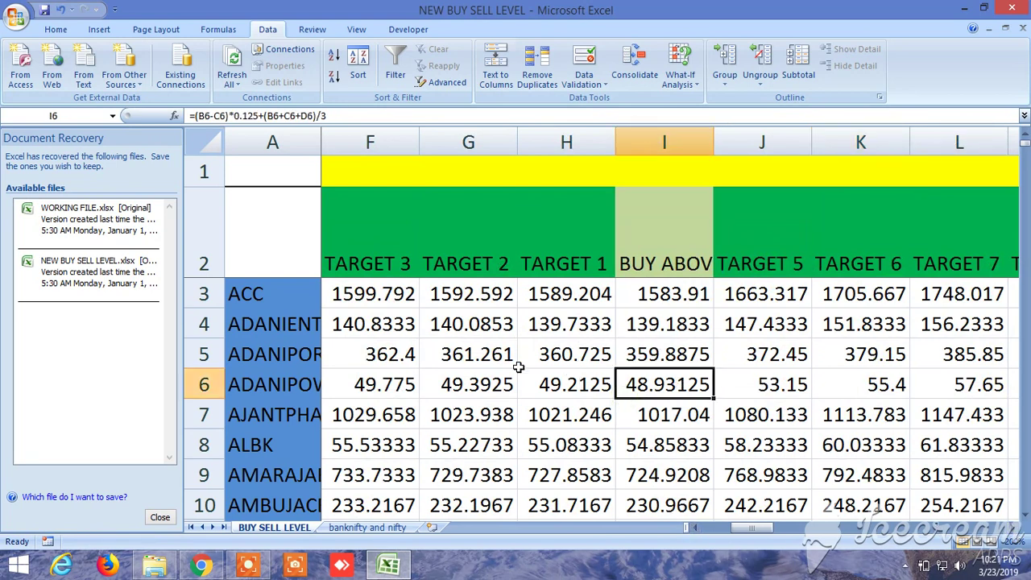
pyautogui.click(275, 246)
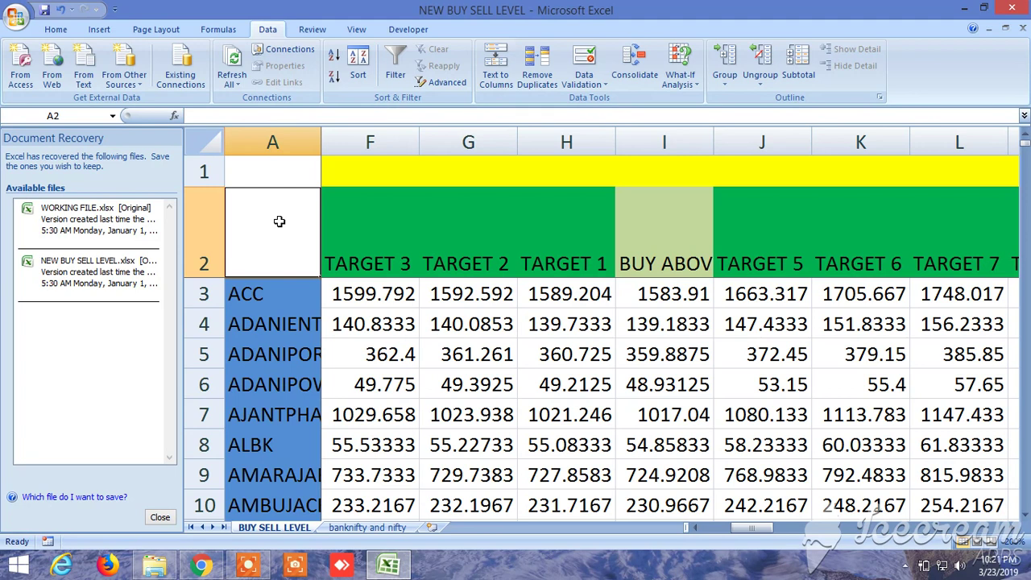
pyautogui.click(683, 300)
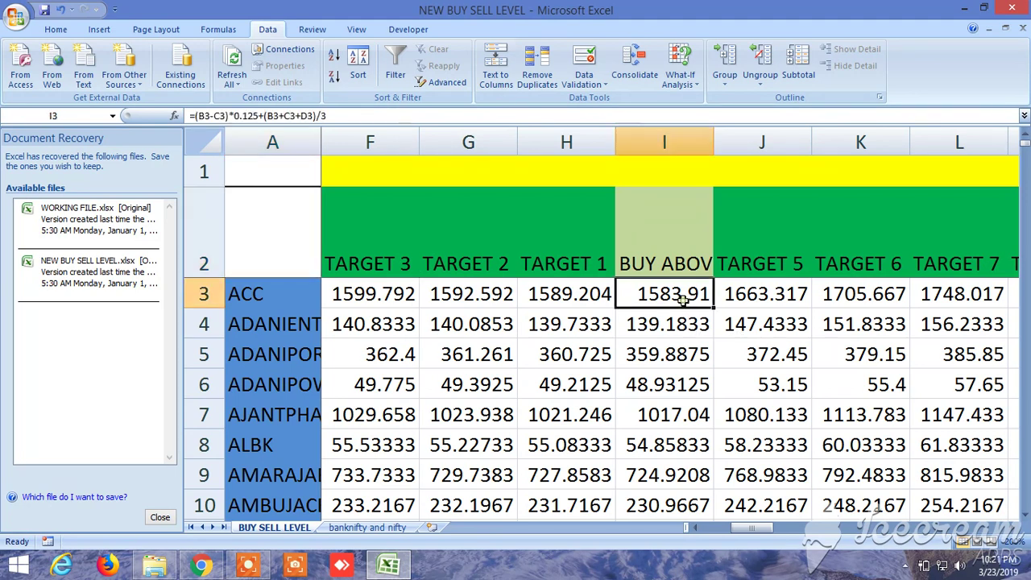
pyautogui.click(582, 300)
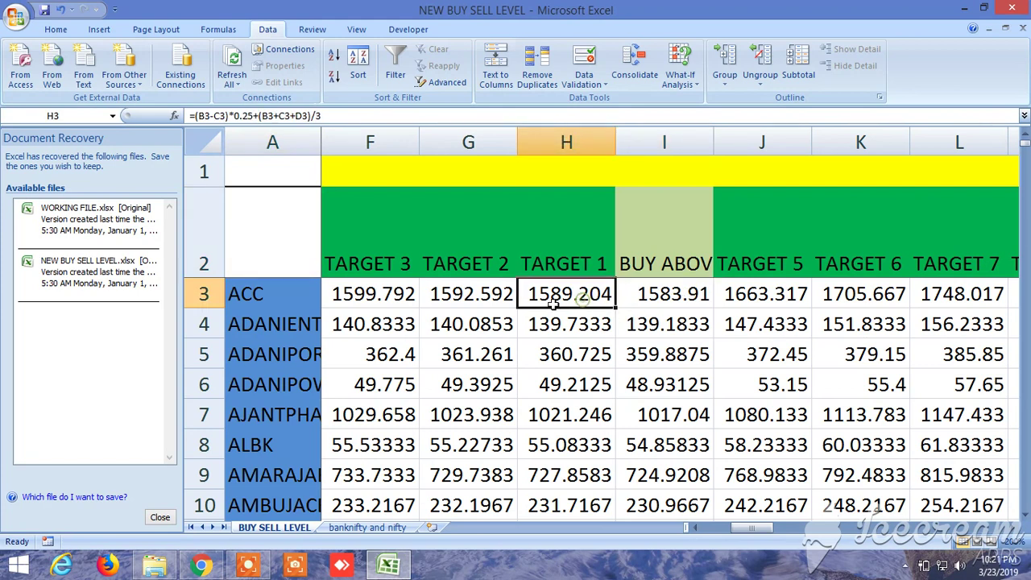
pyautogui.click(277, 237)
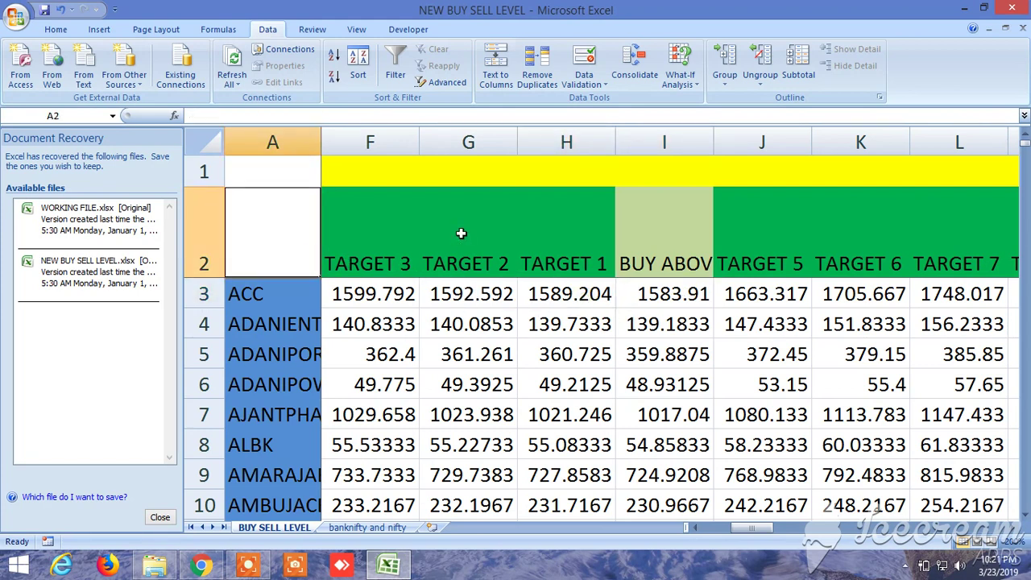